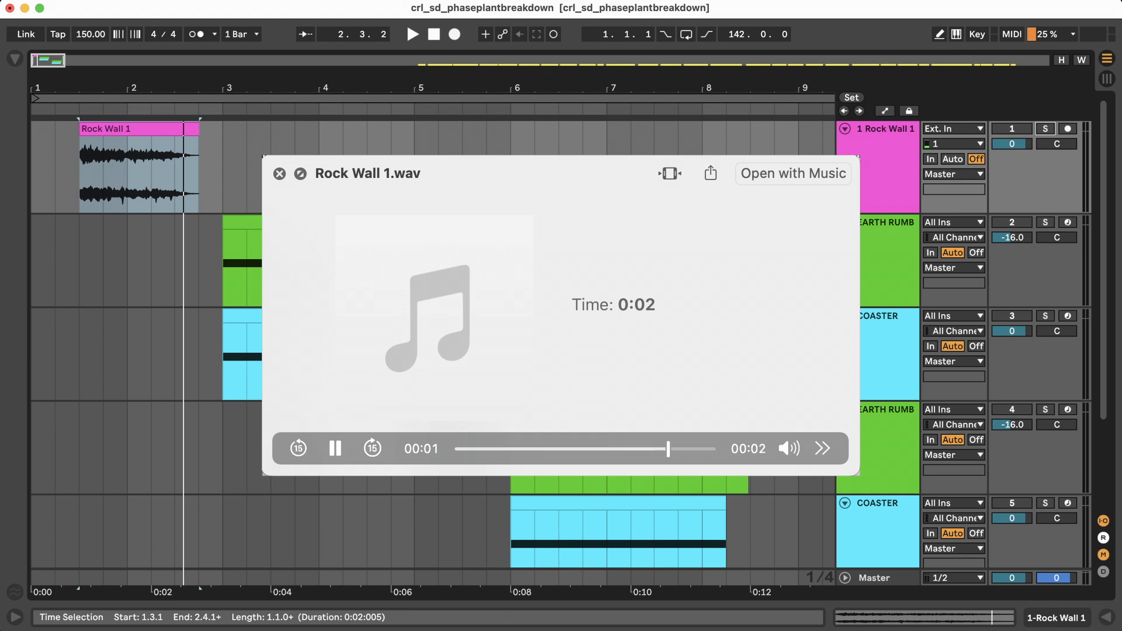
Close the Rock Wall 1.wav preview and set the Rumble granular generator to ±38 % position variation and 2.79 grains.
key(space)
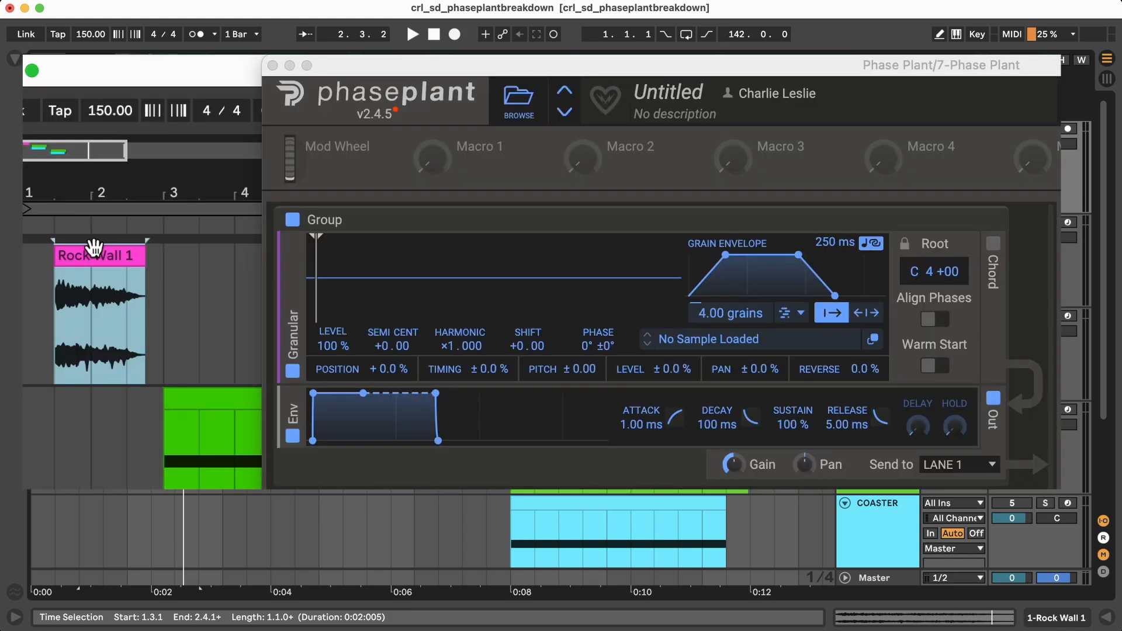
drag(94, 250, 424, 273)
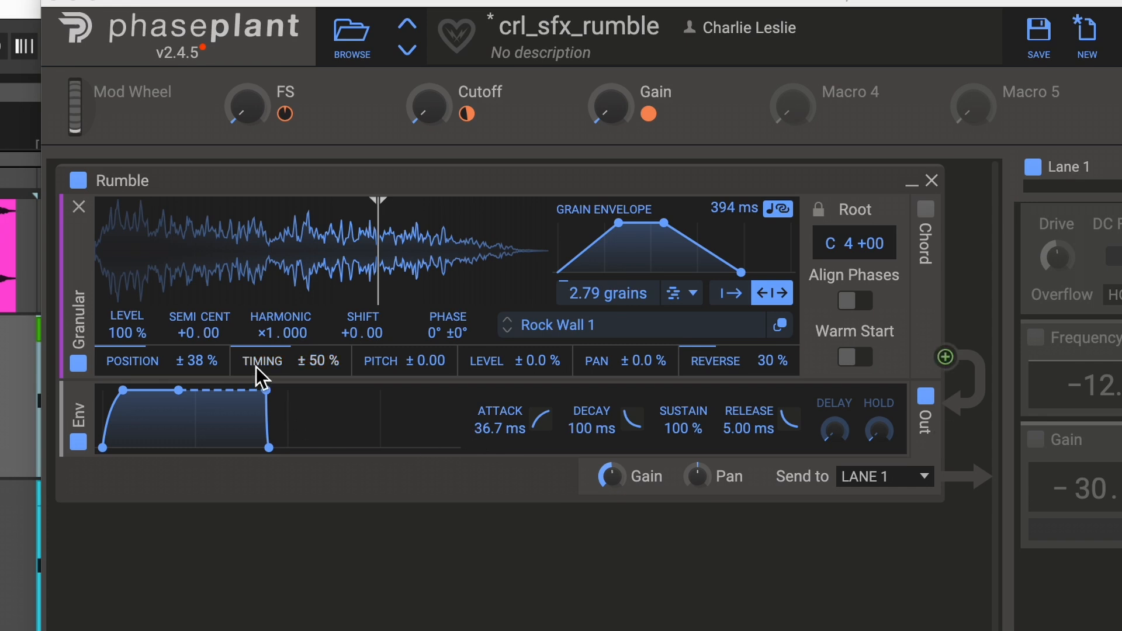
drag(189, 363, 189, 360)
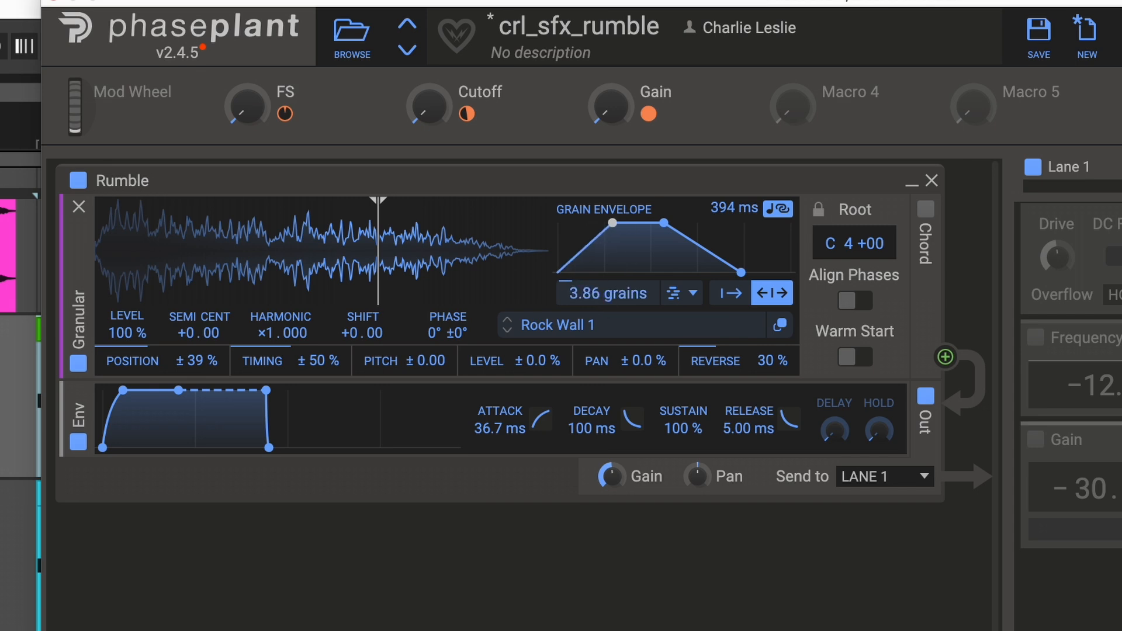
drag(608, 293, 693, 328)
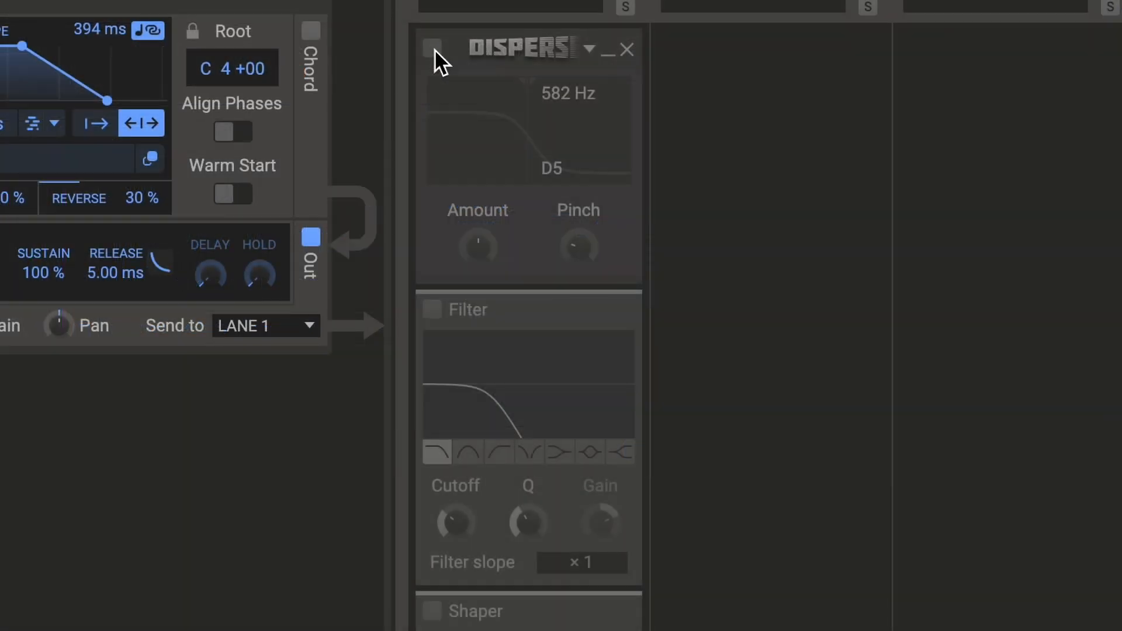
Enable the Disperser, Filter, Shaper, Frequency Shifter and Gain effects in Lane 1 of the rumble patch.
click(432, 48)
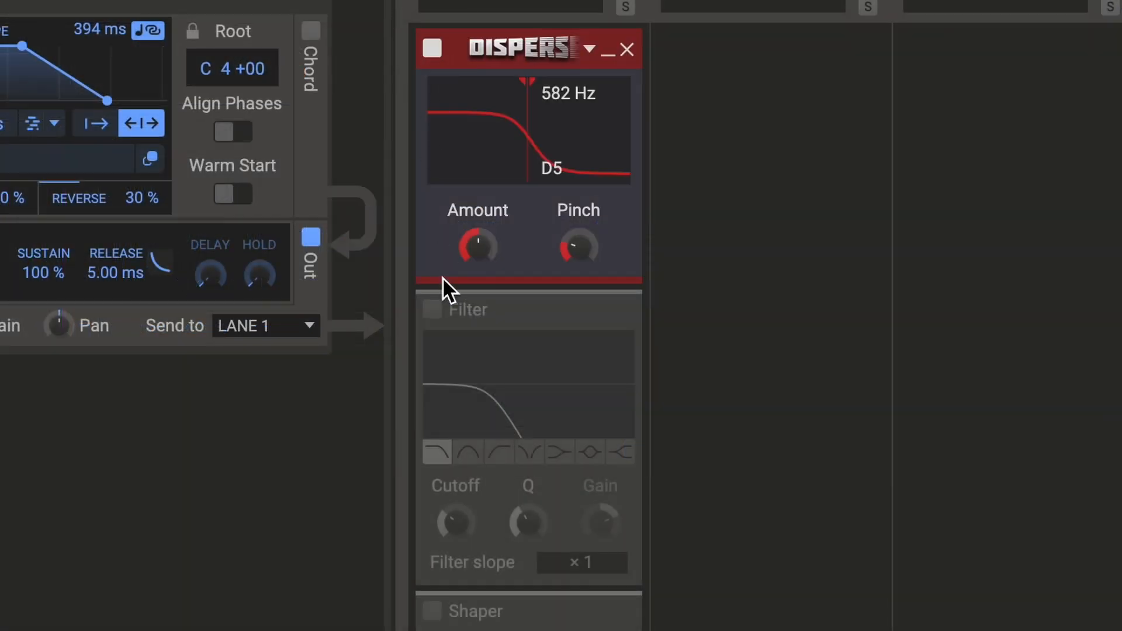
click(432, 310)
scroll(442, 316, down, 5)
click(433, 335)
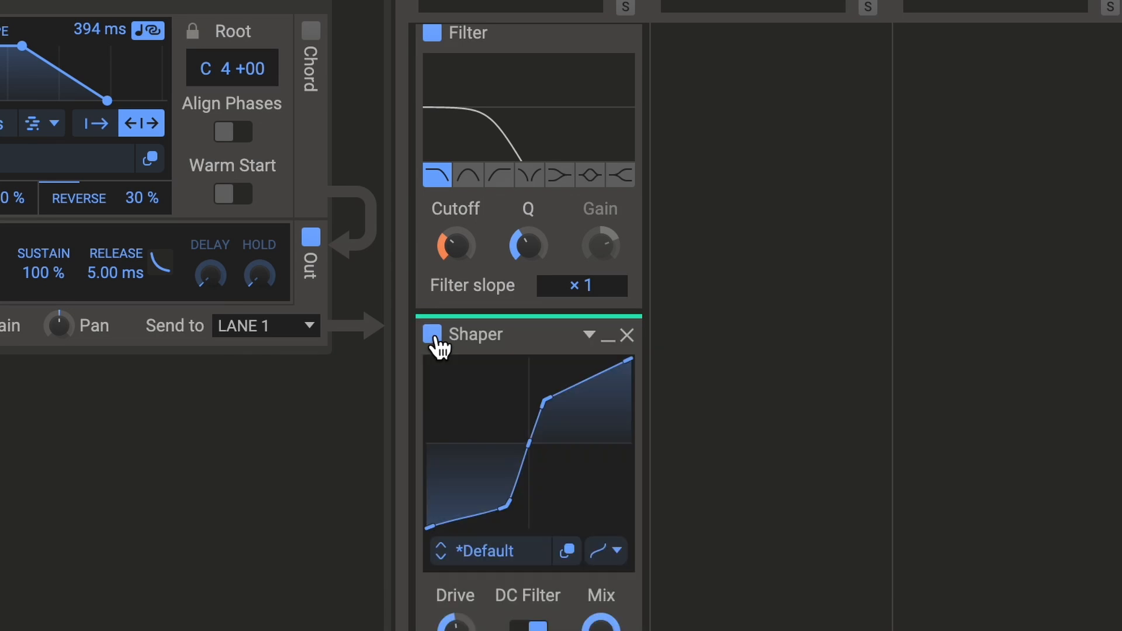
scroll(437, 345, down, 5)
click(432, 386)
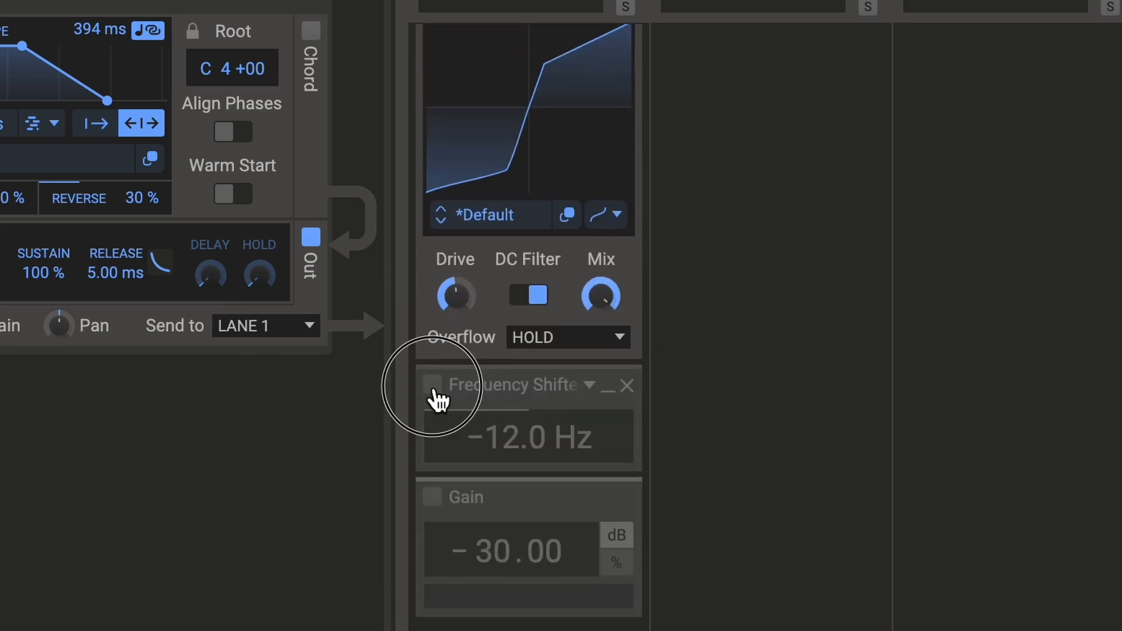
click(433, 498)
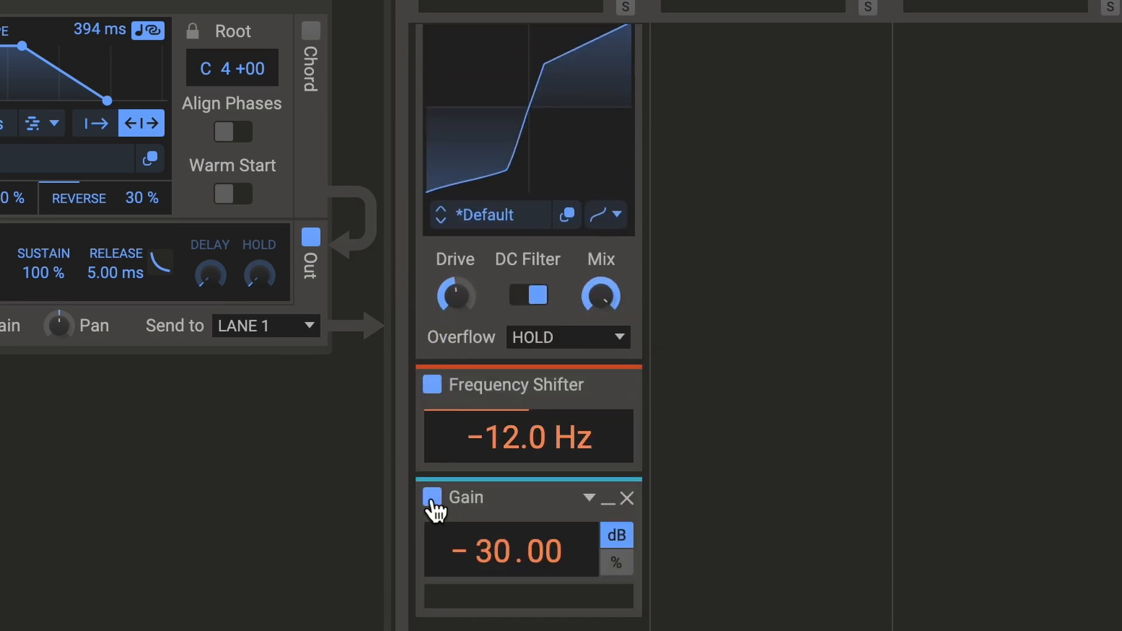
Examine the Lane 1 effects chain from the Filter and Shaper down to the Frequency Shifter and Gain.
scroll(432, 499, up, 2)
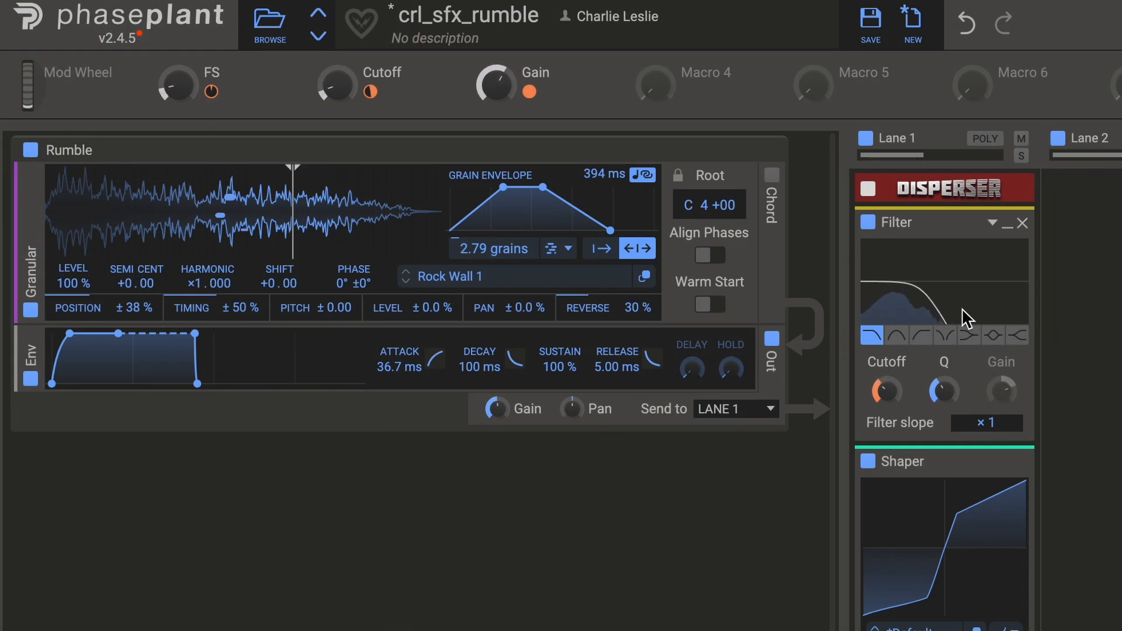
scroll(962, 309, down, 4)
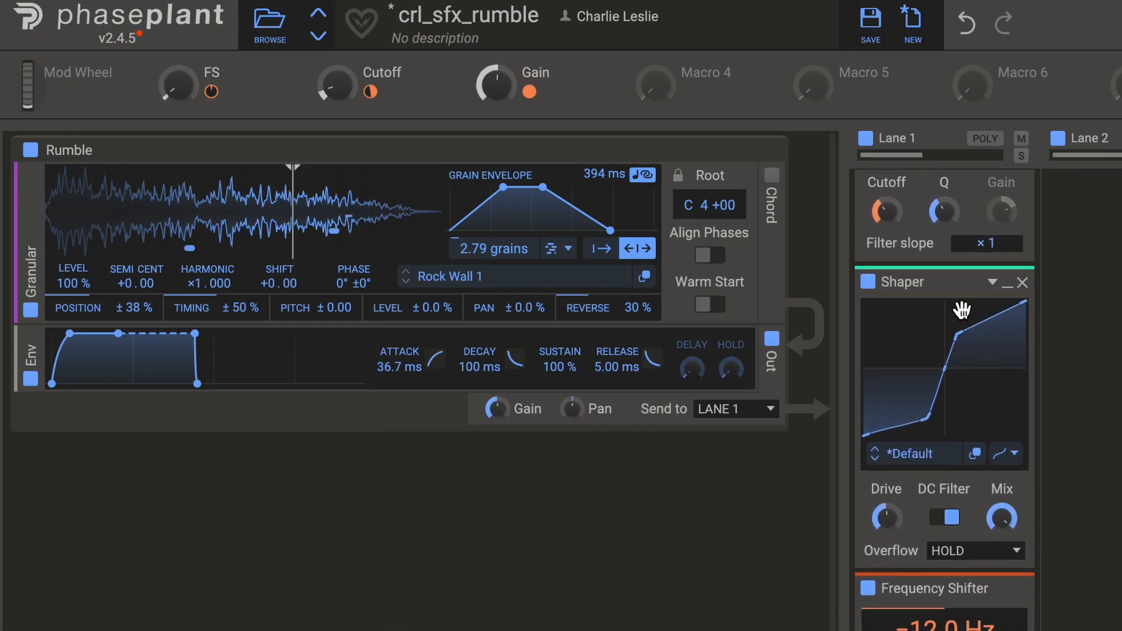
scroll(961, 310, down, 2)
scroll(970, 395, down, 3)
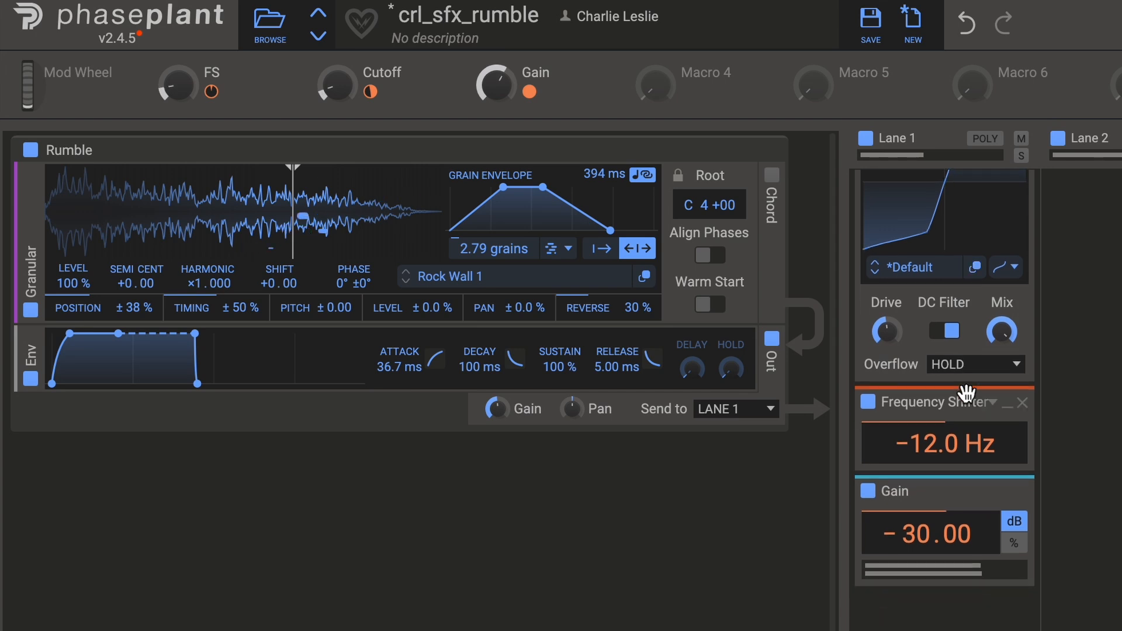
scroll(968, 395, down, 1)
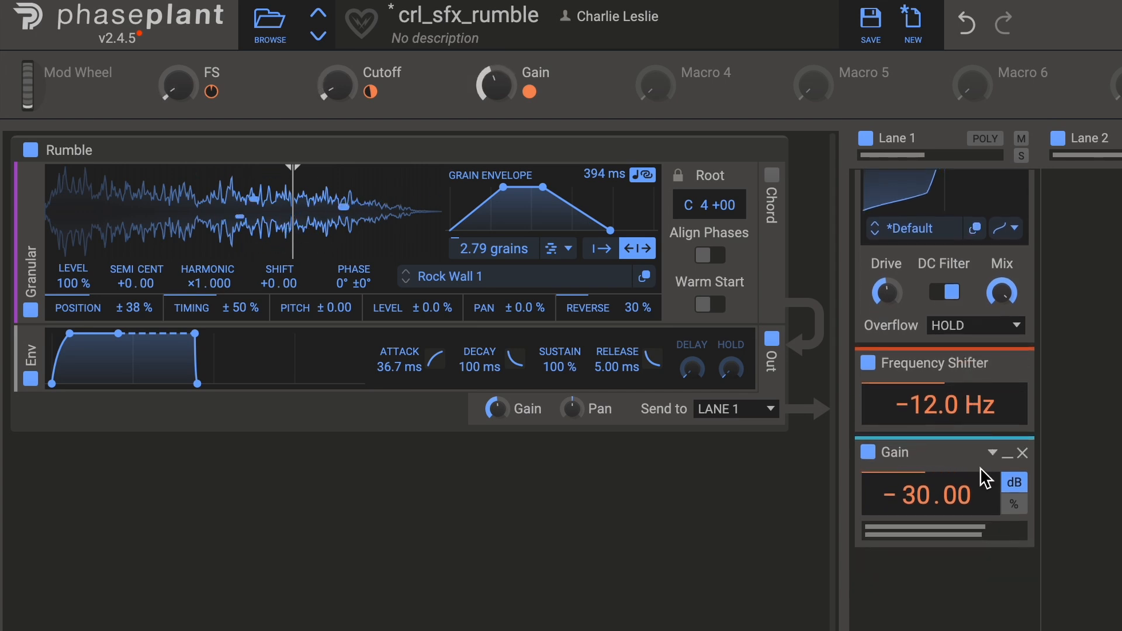
scroll(983, 476, up, 6)
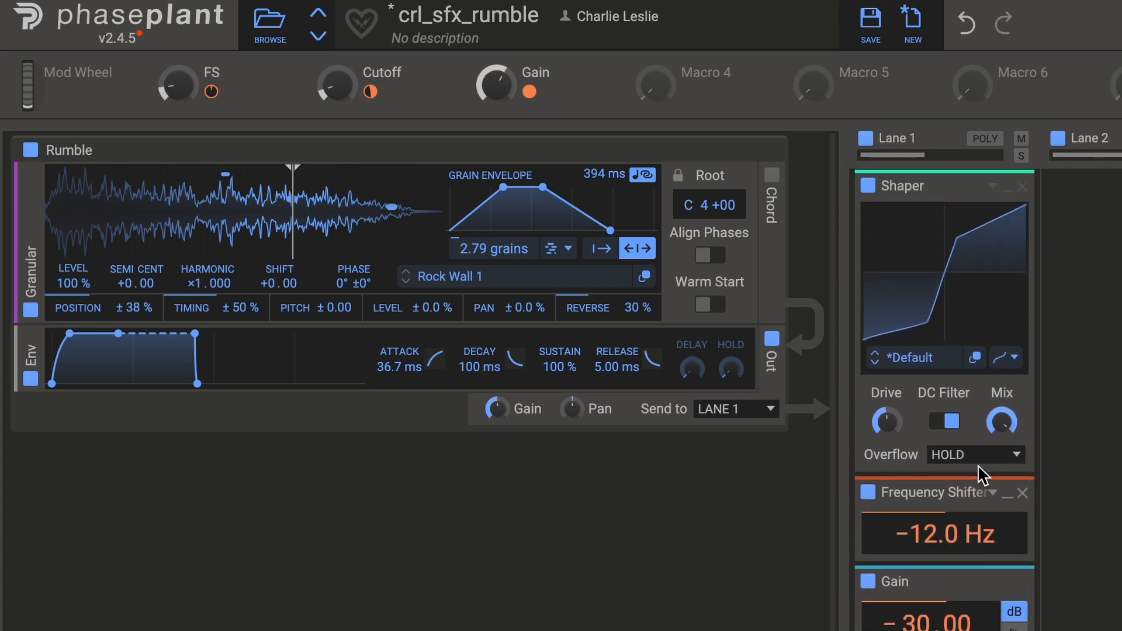
scroll(983, 476, up, 3)
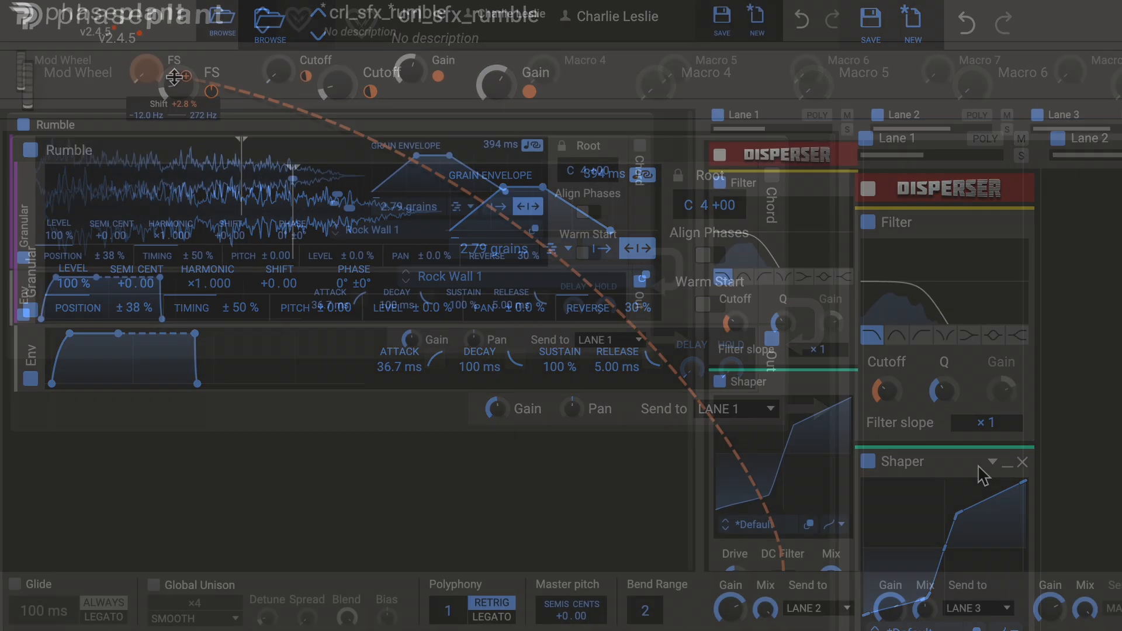
Check which effect parameters and ranges the FS, Cutoff and Gain macros modulate.
drag(170, 76, 172, 75)
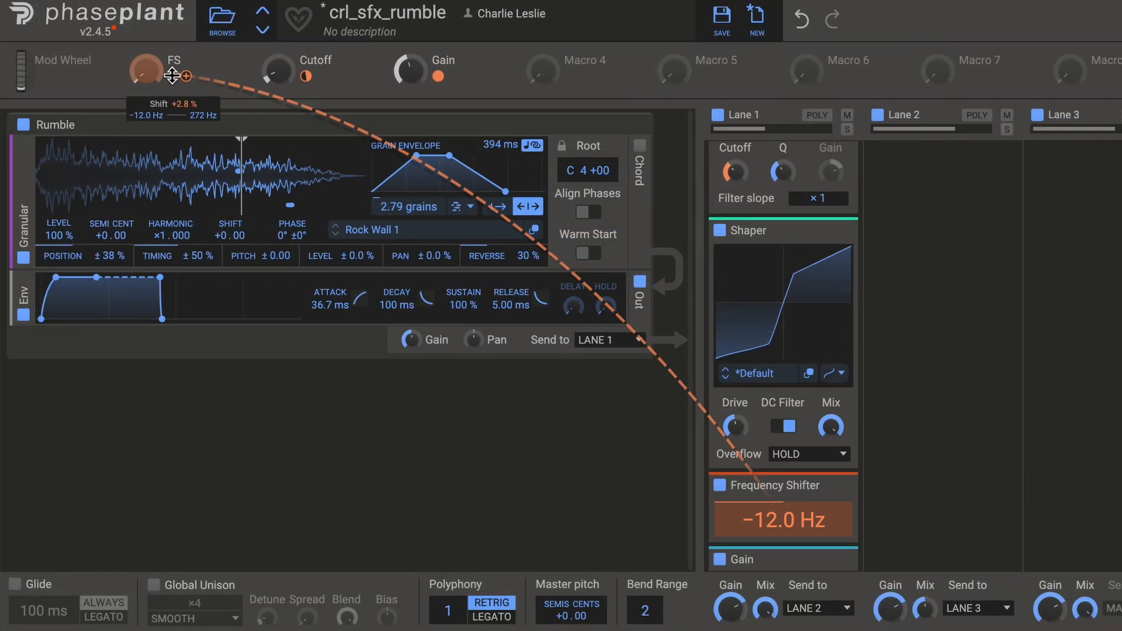
mouse_move(302, 74)
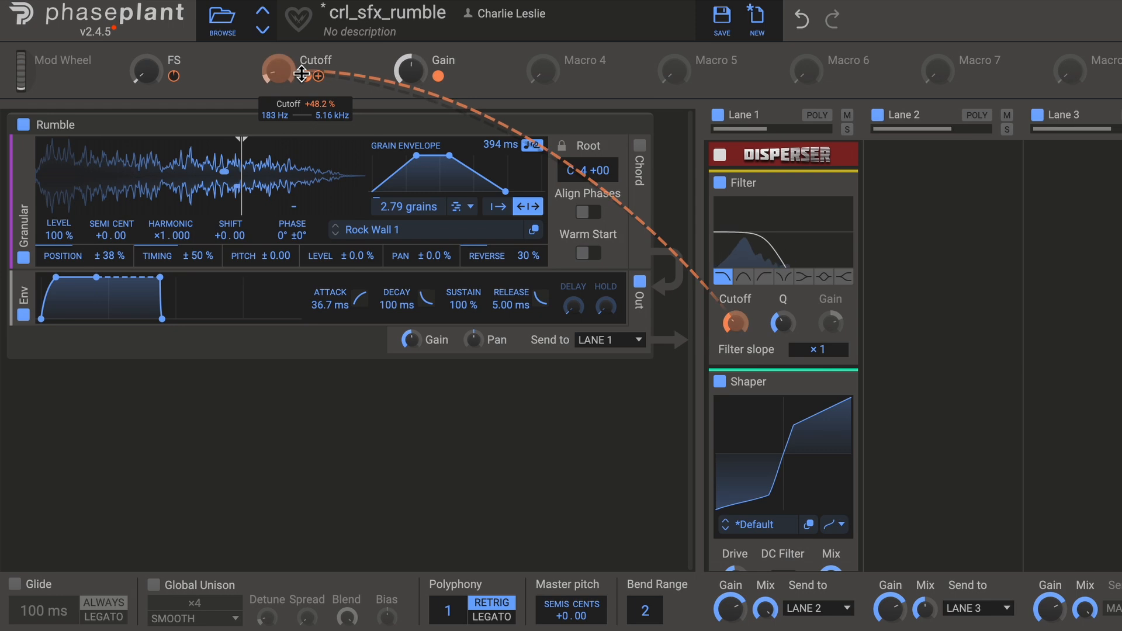
mouse_move(438, 75)
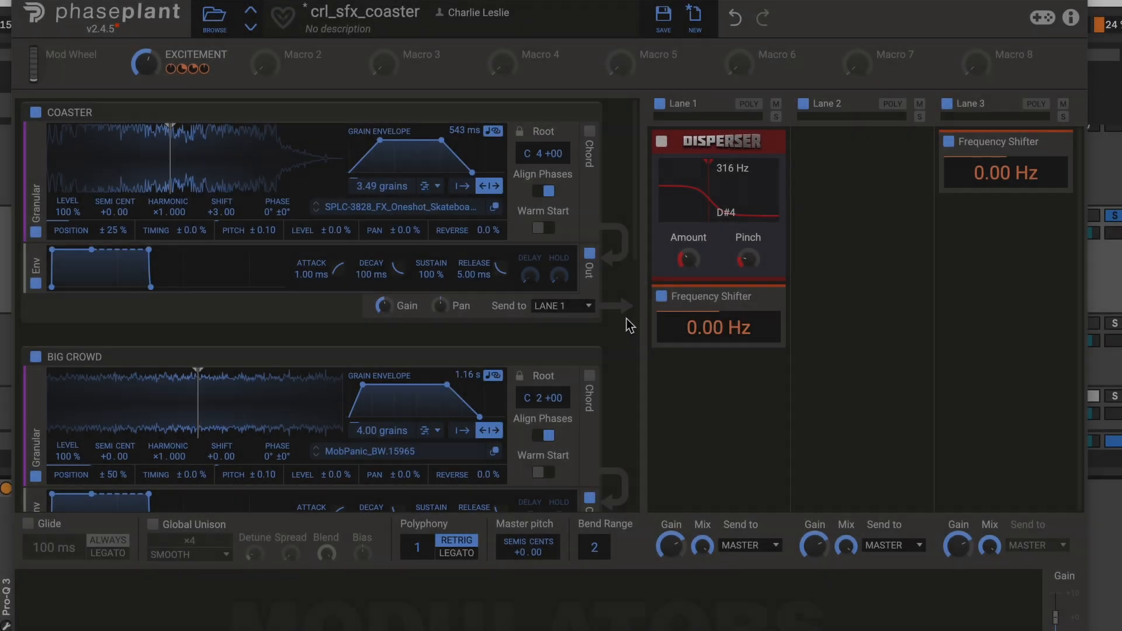
Look through the COASTER, BIG CROWD, SCREAMS 1 and SCREAMS 2 generator groups of the crl_sfx_coaster patch.
scroll(612, 320, down, 5)
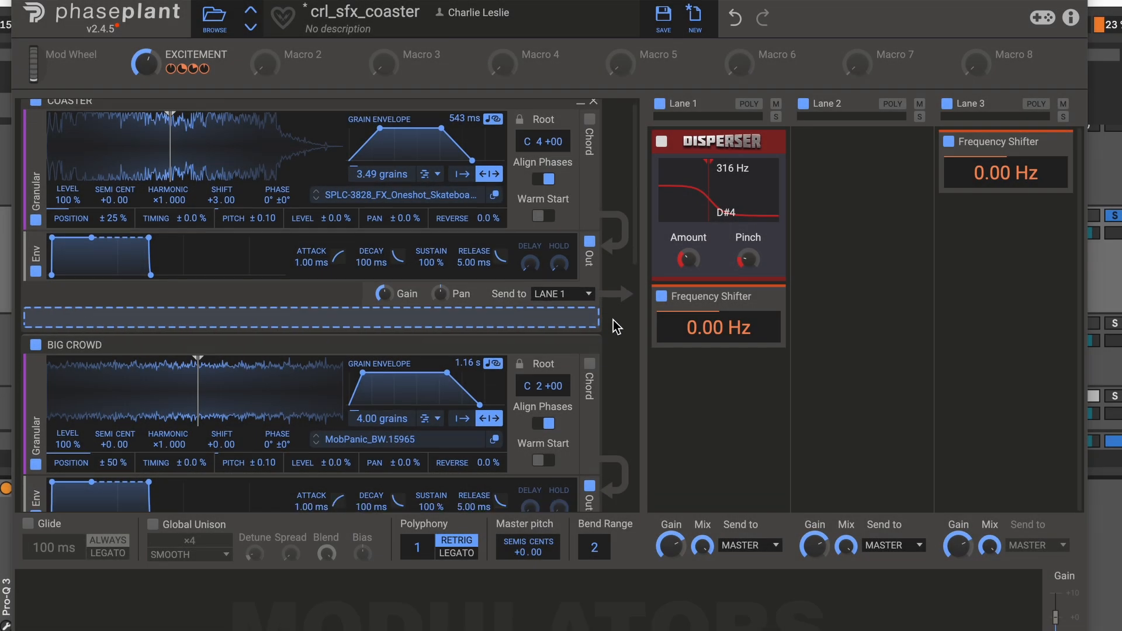
scroll(611, 320, down, 5)
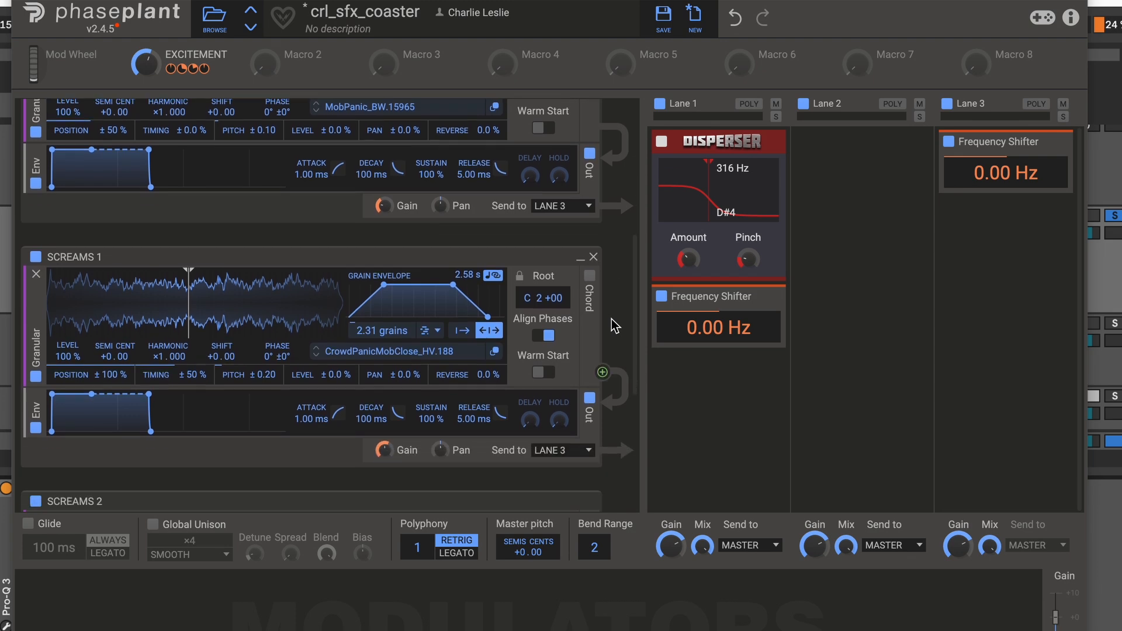
scroll(611, 318, down, 5)
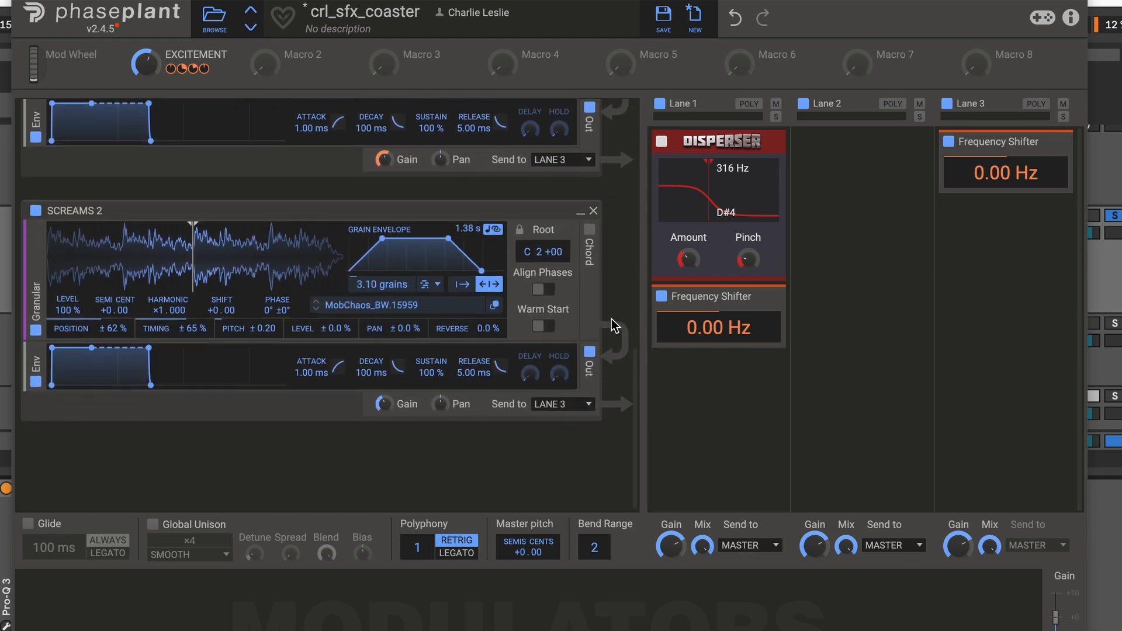
scroll(611, 318, up, 10)
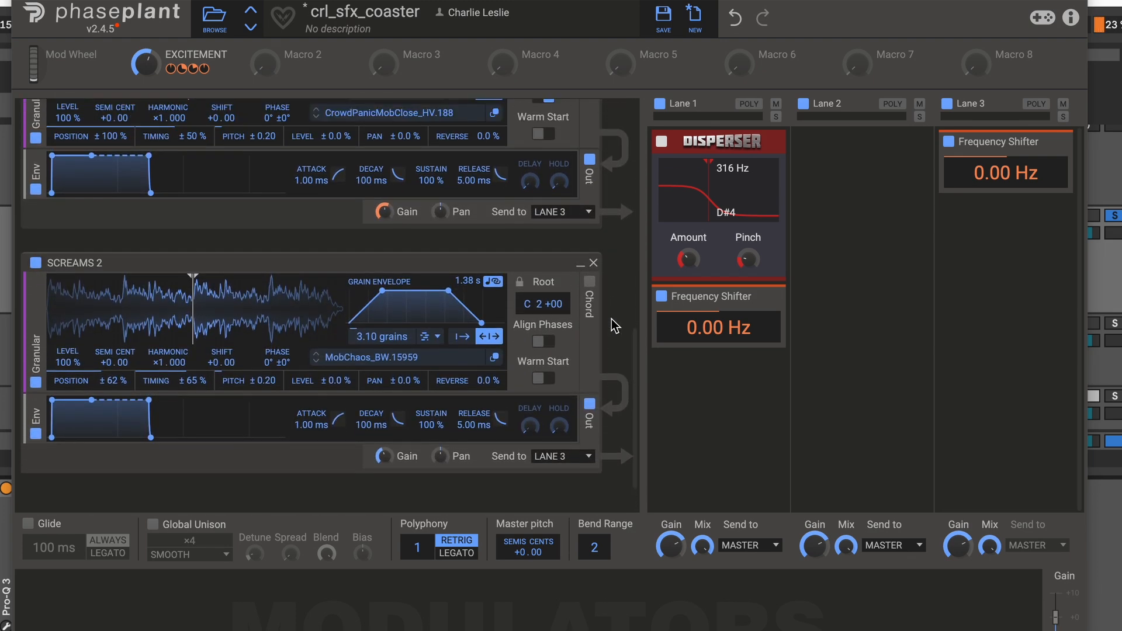
scroll(612, 318, up, 8)
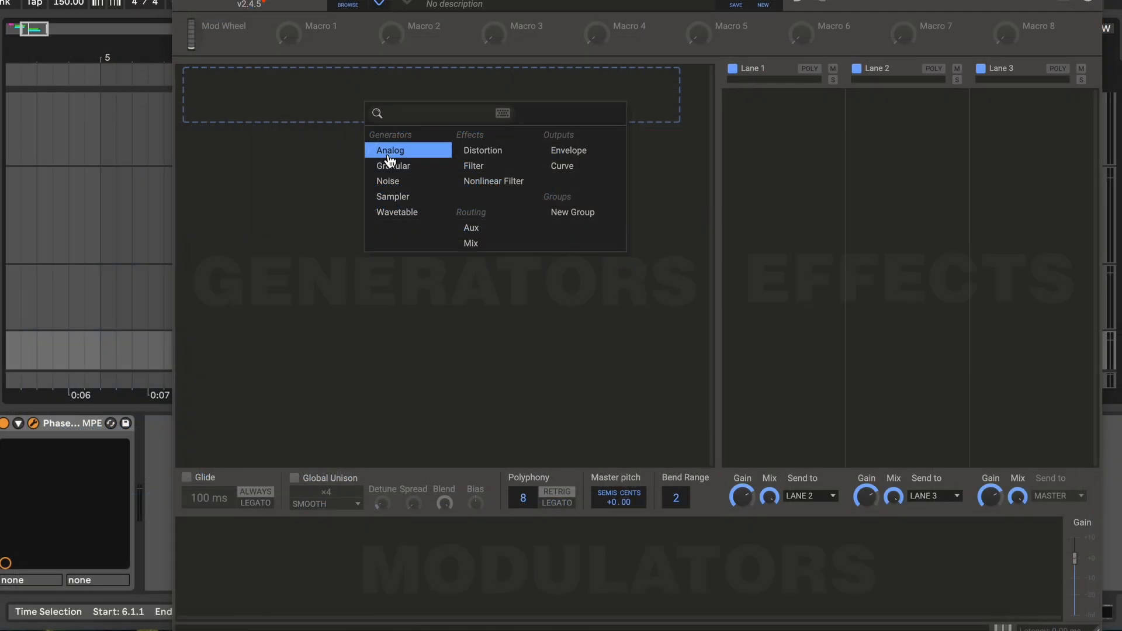
Add an Analog, a Granular and a Noise generator to the empty patch, each in its own group.
click(381, 148)
click(348, 283)
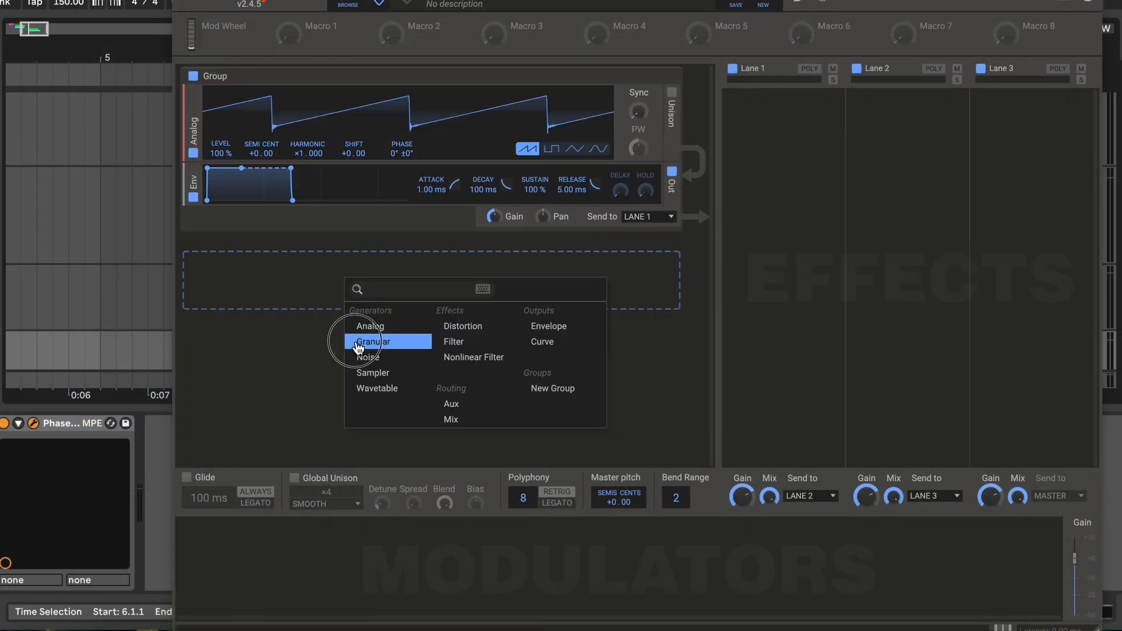
click(358, 346)
scroll(356, 419, down, 2)
click(355, 417)
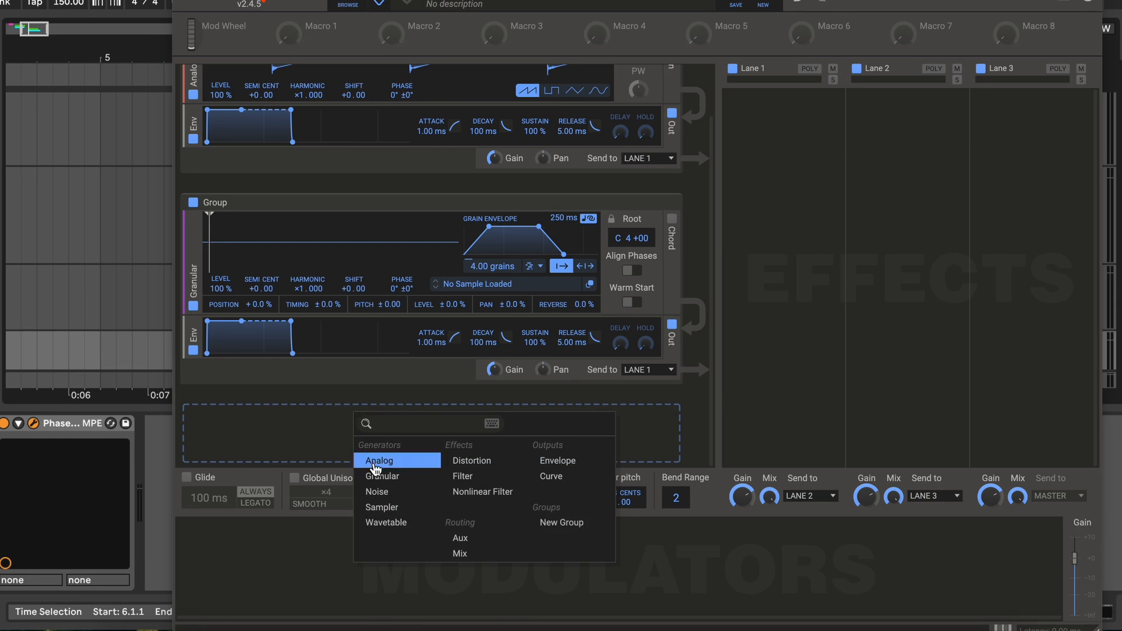
click(376, 494)
Add a Sampler and a Wavetable generator below the Noise group, each in its own group.
scroll(372, 347, down, 3)
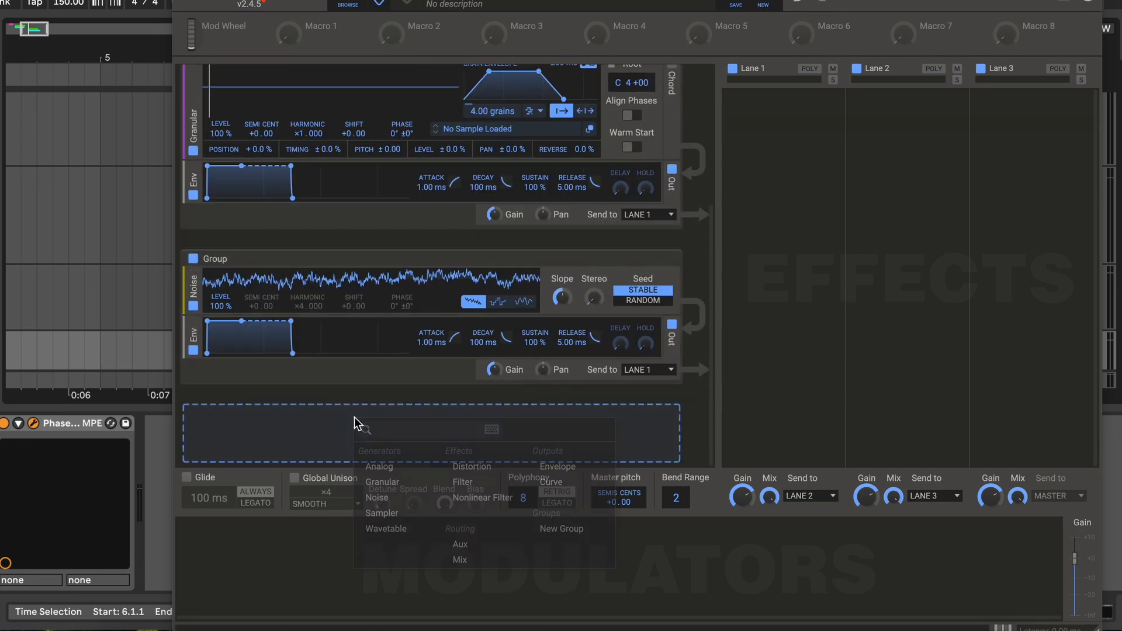
click(354, 416)
click(363, 508)
scroll(372, 370, down, 3)
scroll(373, 369, down, 3)
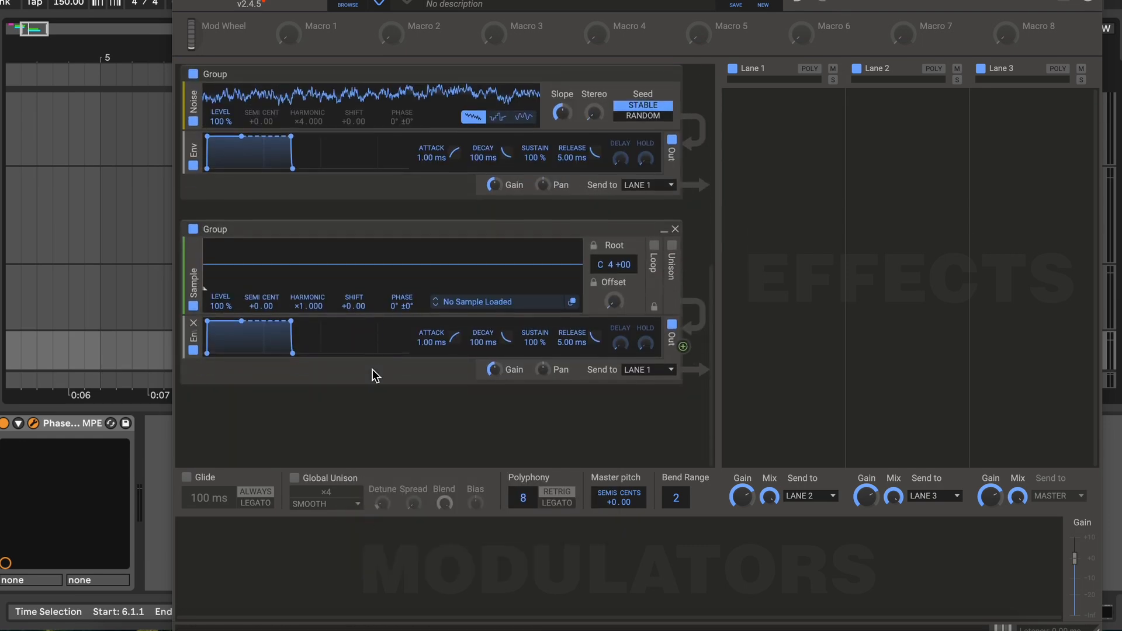
click(354, 420)
click(403, 530)
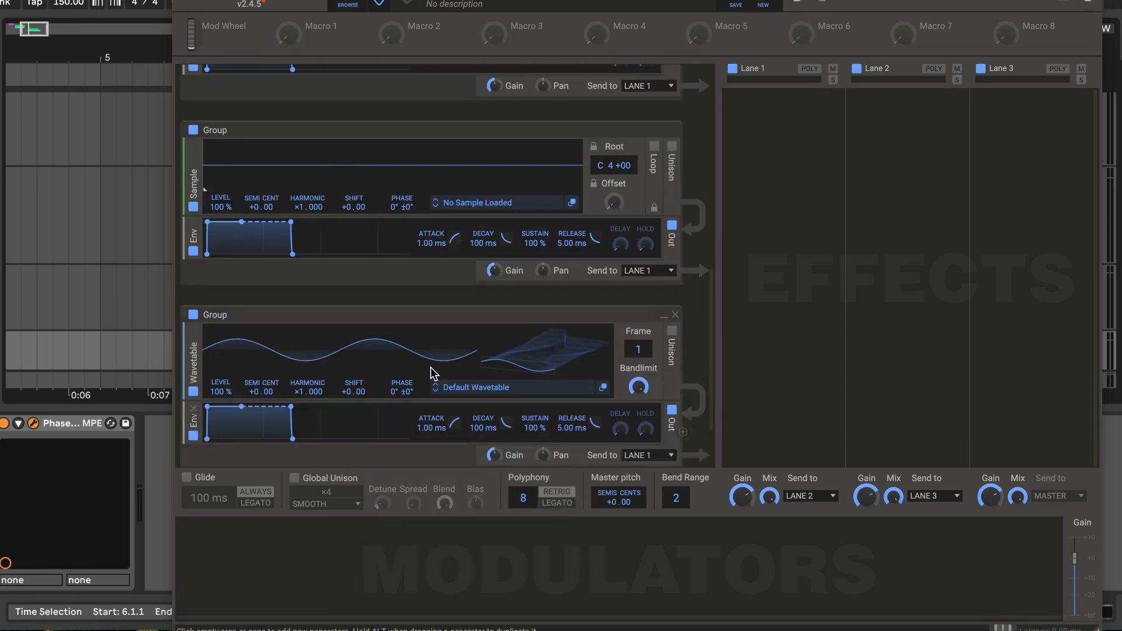
scroll(431, 367, down, 3)
click(411, 419)
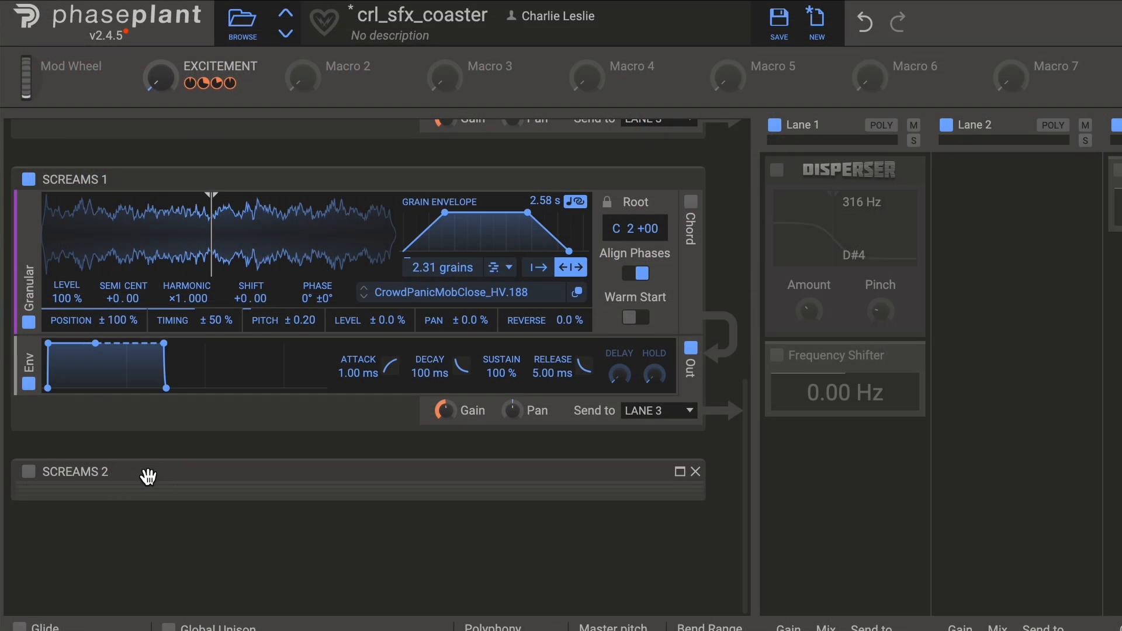
Enable the SCREAMS 2 group in the crl_sfx_coaster patch and review the granular settings of the crowd and scream groups.
click(148, 476)
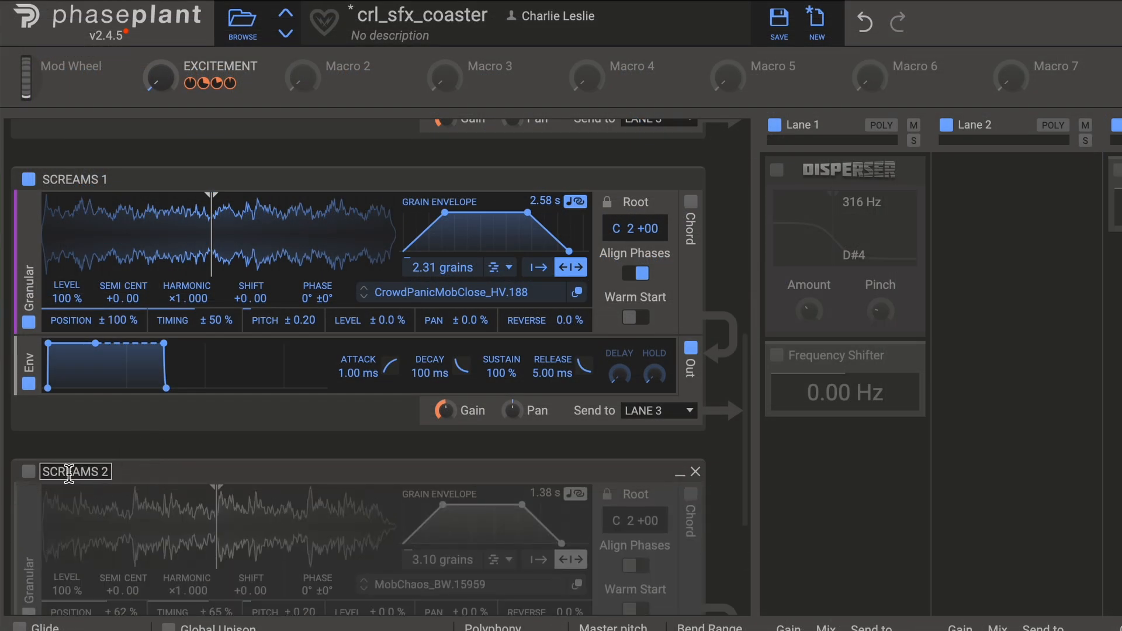
click(28, 471)
scroll(187, 484, down, 2)
scroll(187, 484, down, 2)
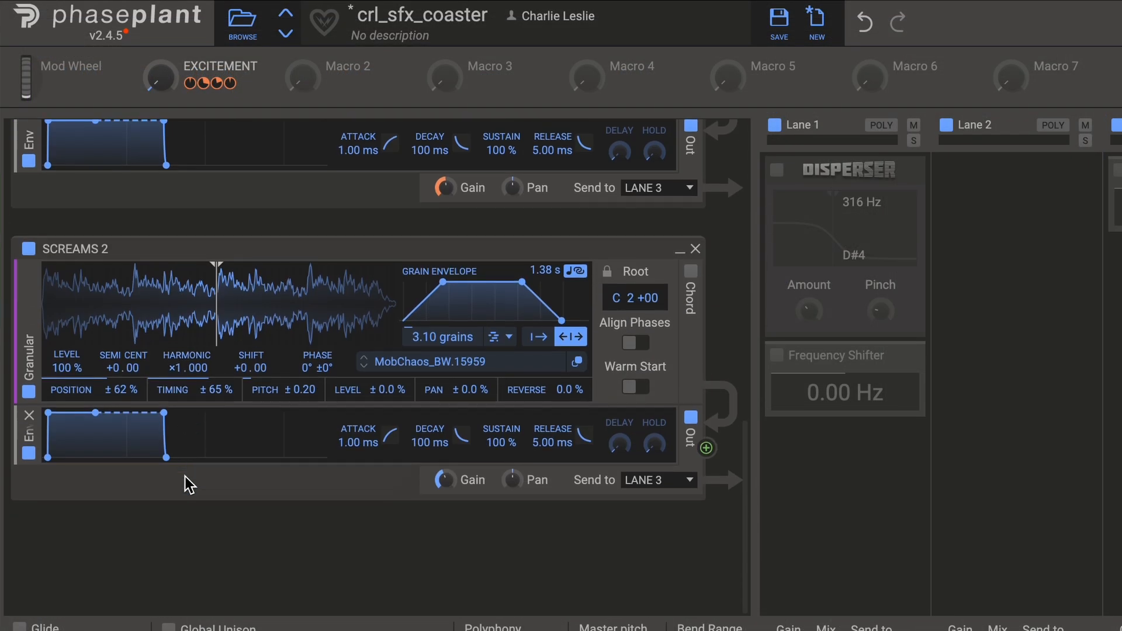
scroll(185, 481, up, 10)
scroll(187, 484, up, 4)
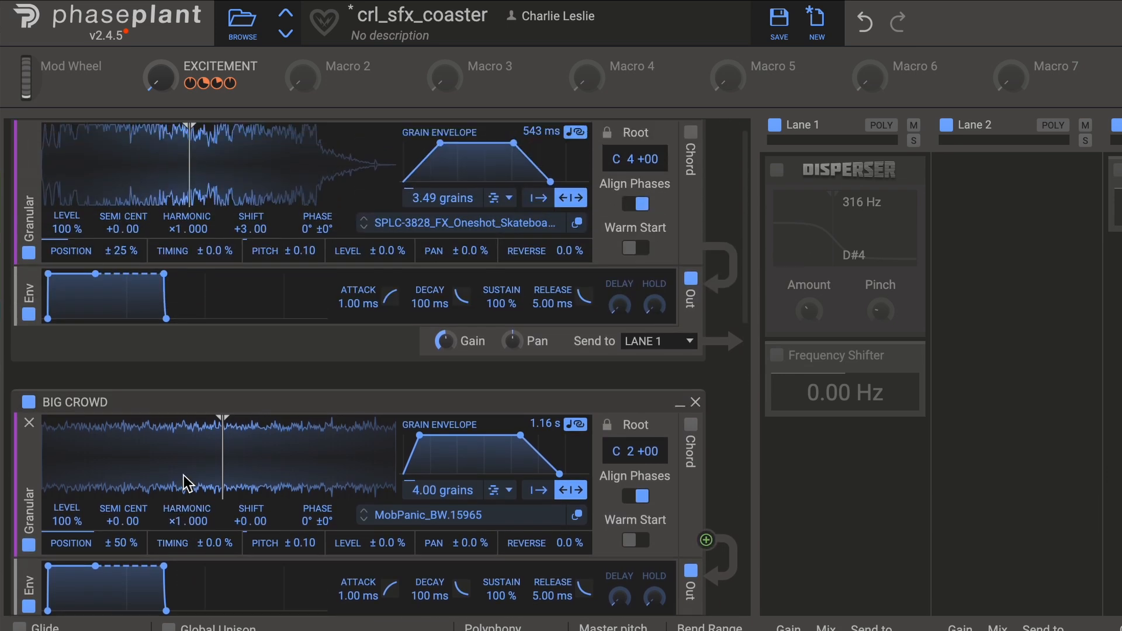
scroll(187, 484, down, 10)
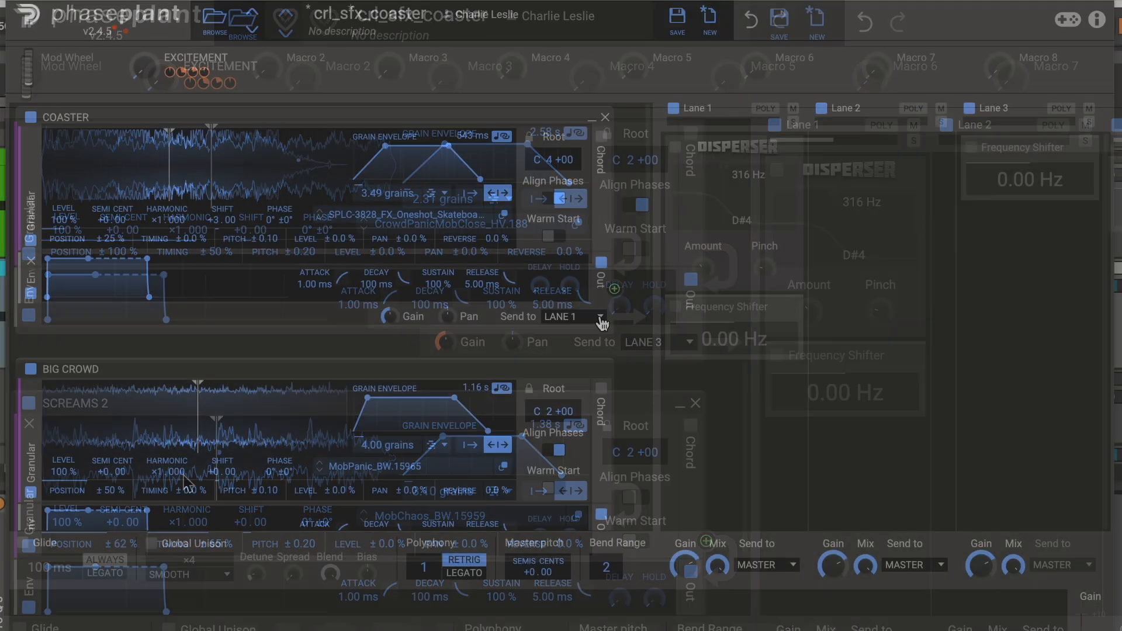
View the available send destinations for the COASTER and BIG CROWD groups without changing their routing.
click(576, 316)
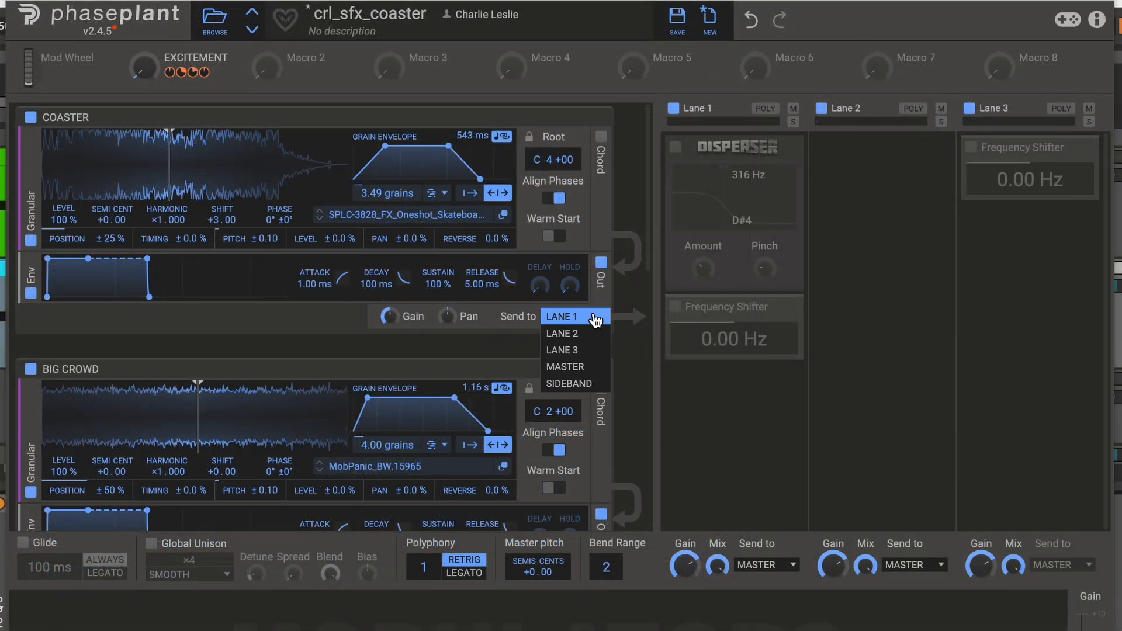
click(576, 317)
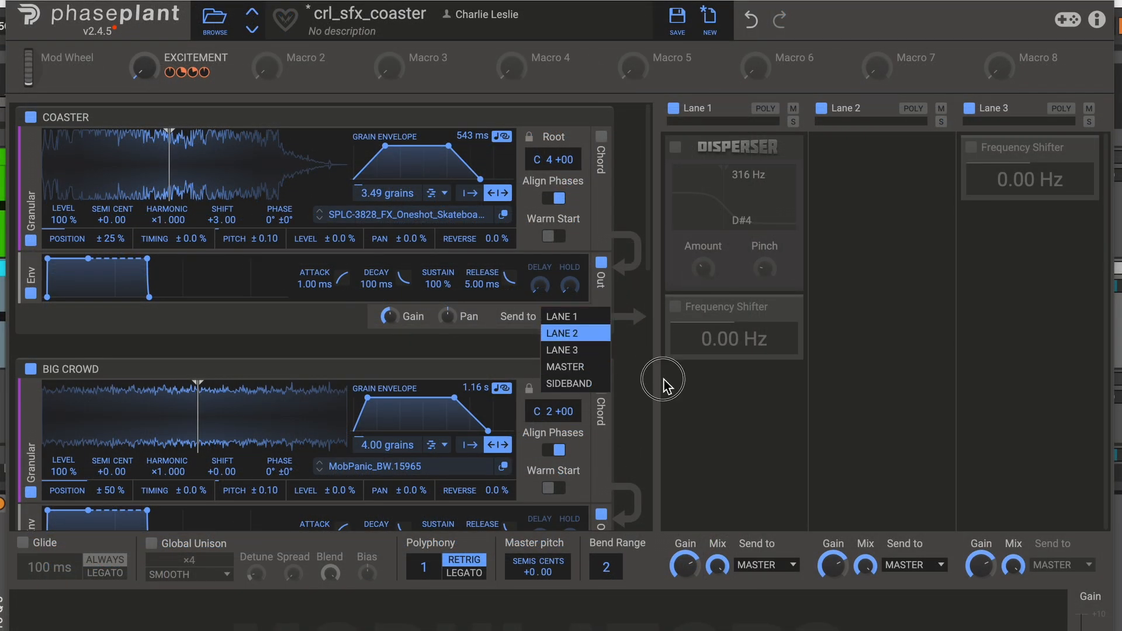
scroll(594, 421, down, 3)
click(584, 382)
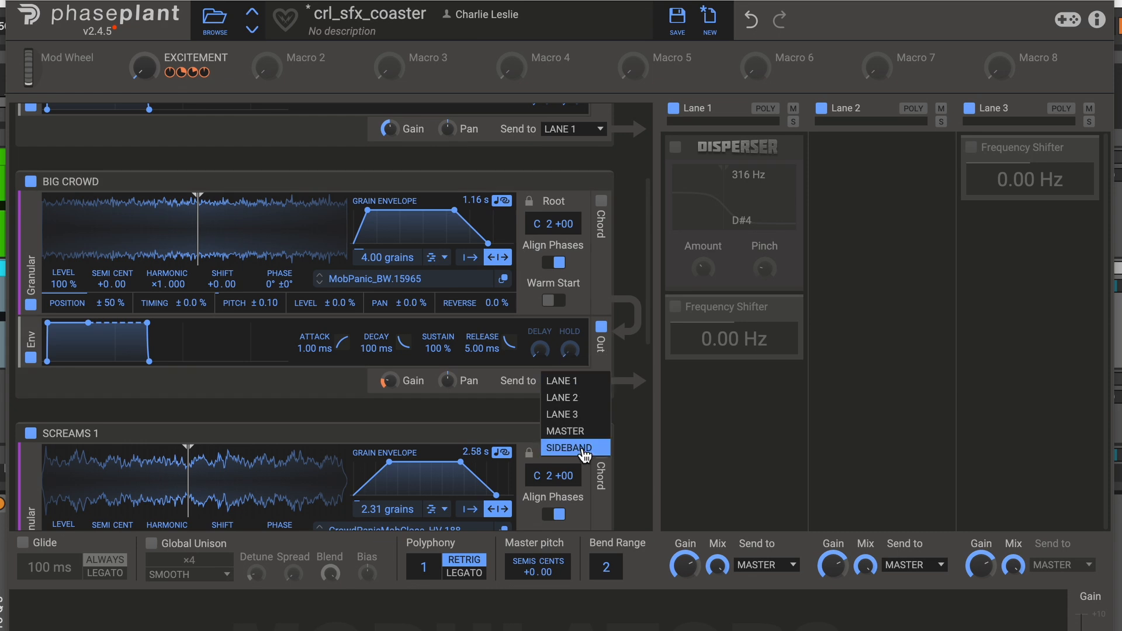
click(691, 445)
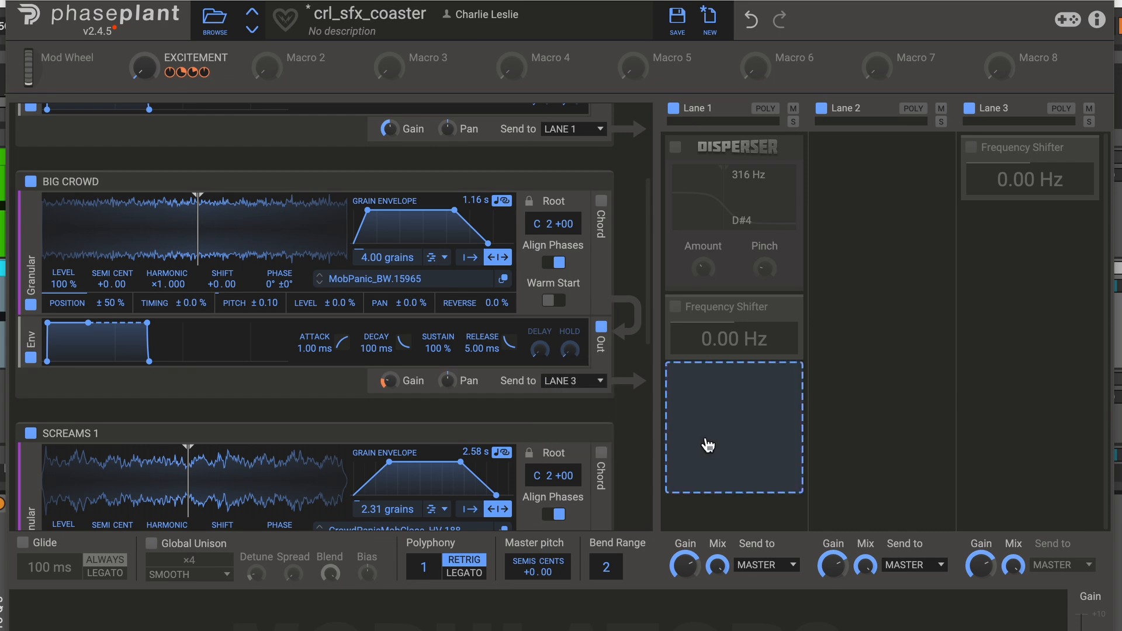
Enable the Disperser and the Frequency Shifter in Lane 1, which process the COASTER group.
scroll(589, 351, up, 3)
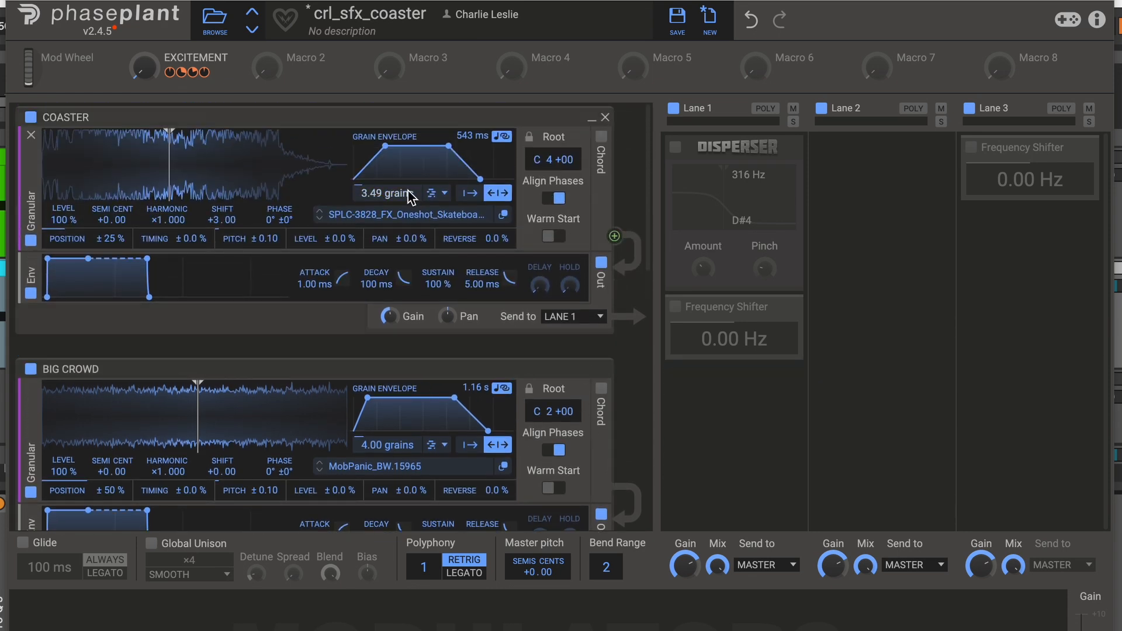
click(676, 148)
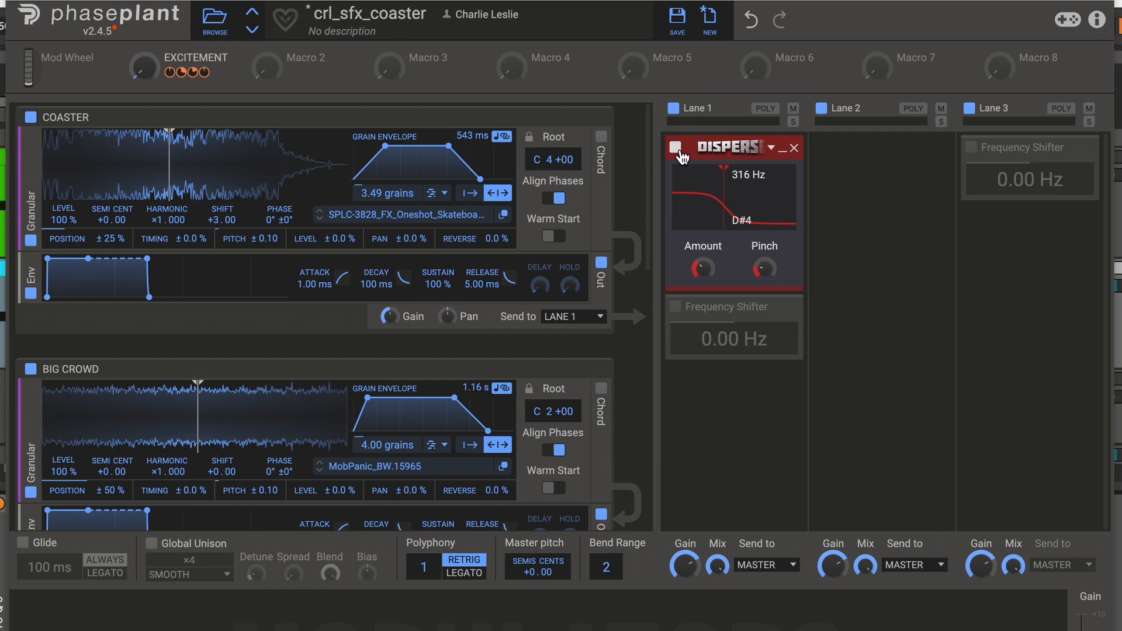
click(676, 306)
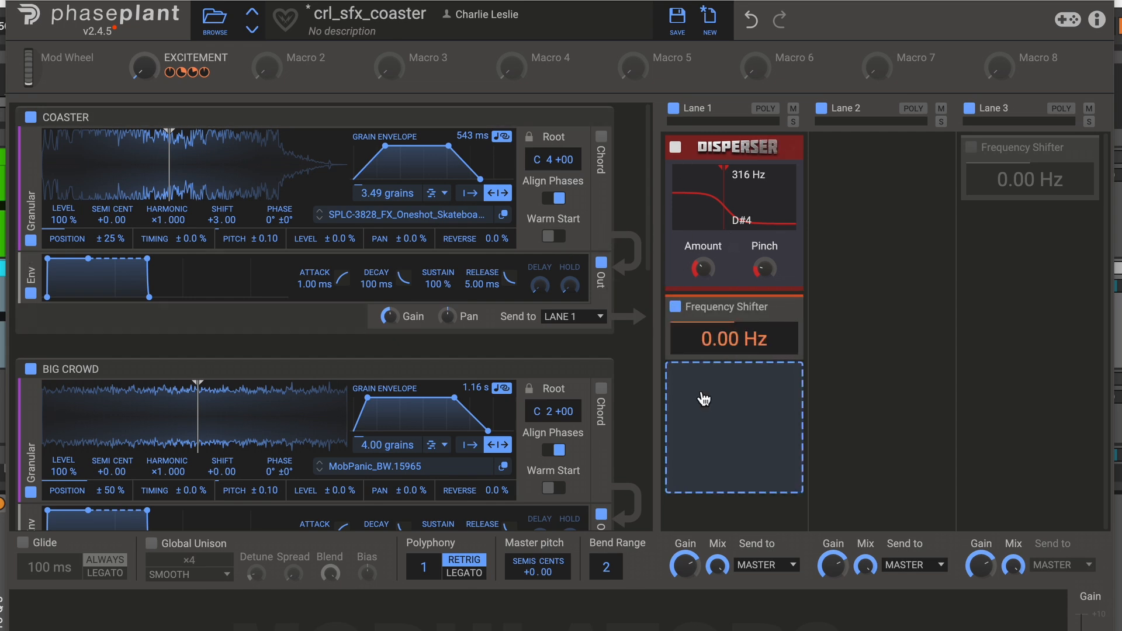
Check the BIG CROWD and scream groups' output routing and enable the Frequency Shifter in Lane 3.
scroll(633, 388, down, 3)
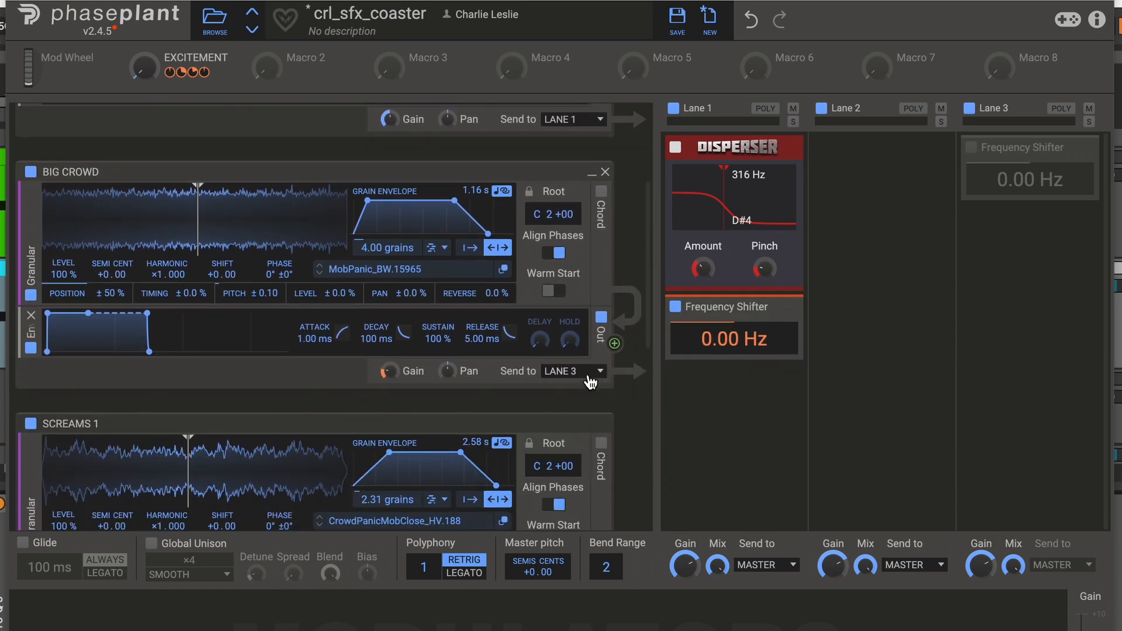
click(589, 374)
click(576, 404)
drag(973, 155, 985, 150)
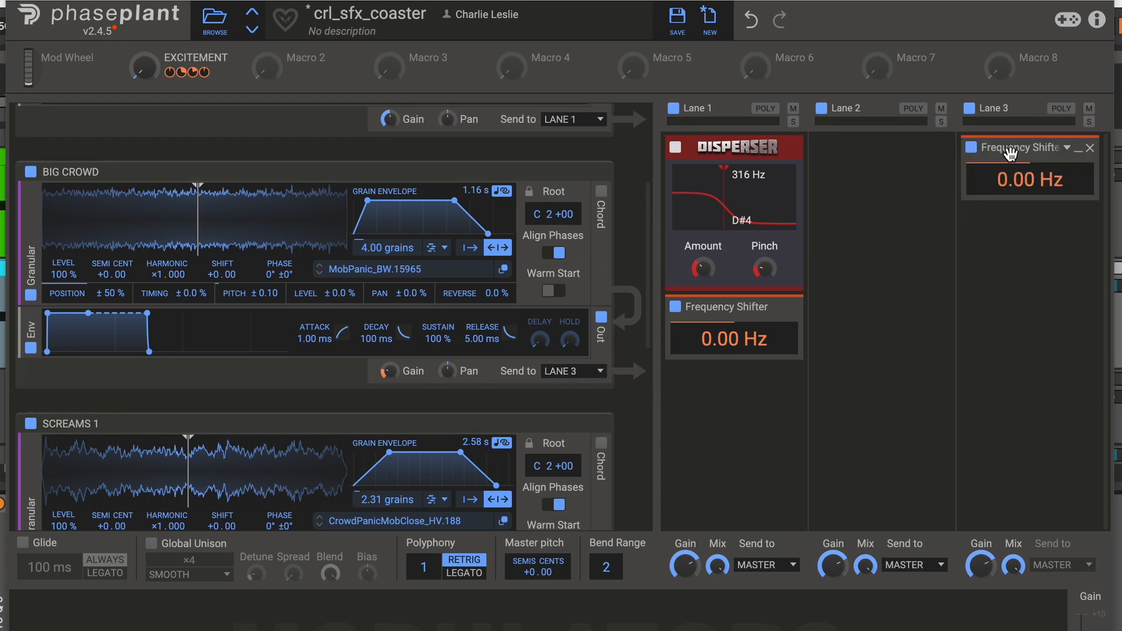
scroll(331, 299, down, 10)
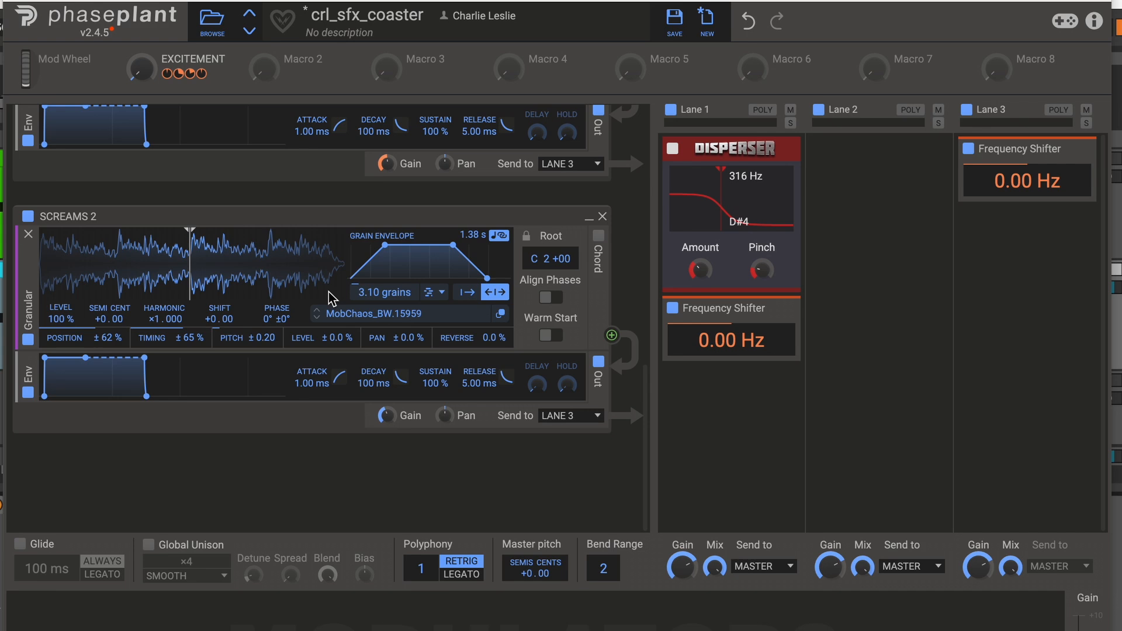
Examine the EXCITEMENT macro and its modulation of the Lane 1 Frequency Shifter's shift.
scroll(330, 299, up, 10)
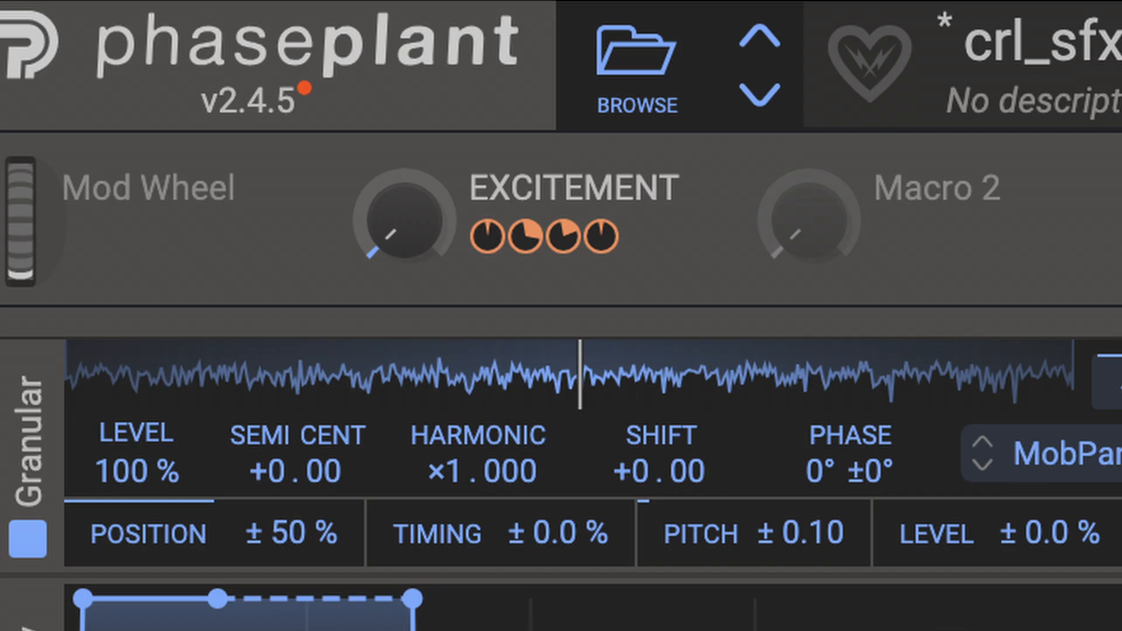
drag(140, 69, 141, 41)
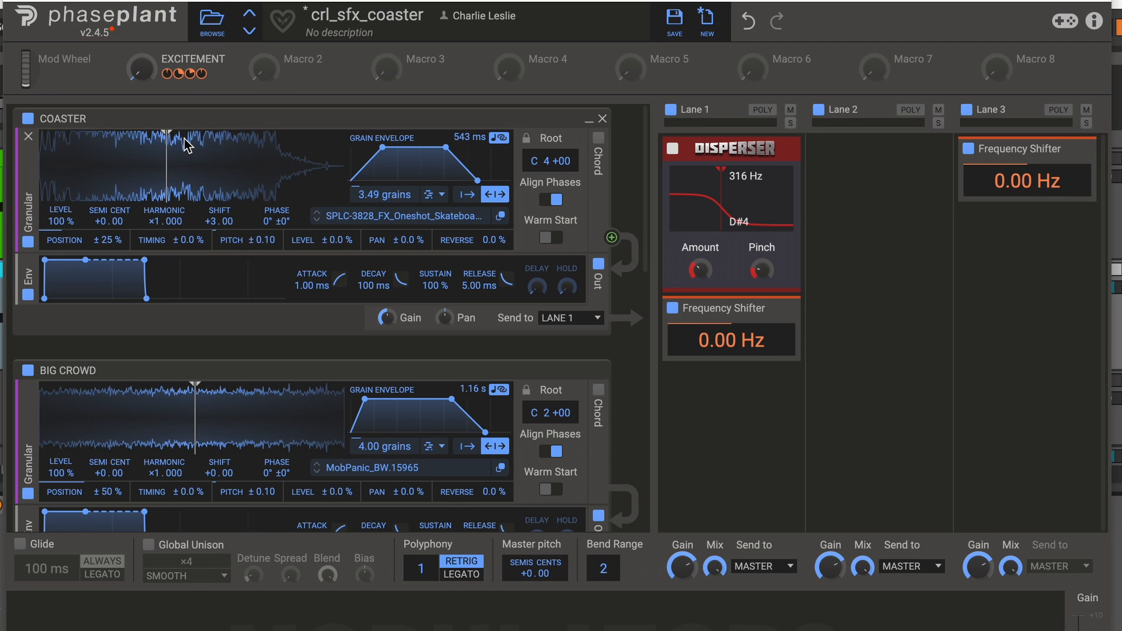
mouse_move(169, 79)
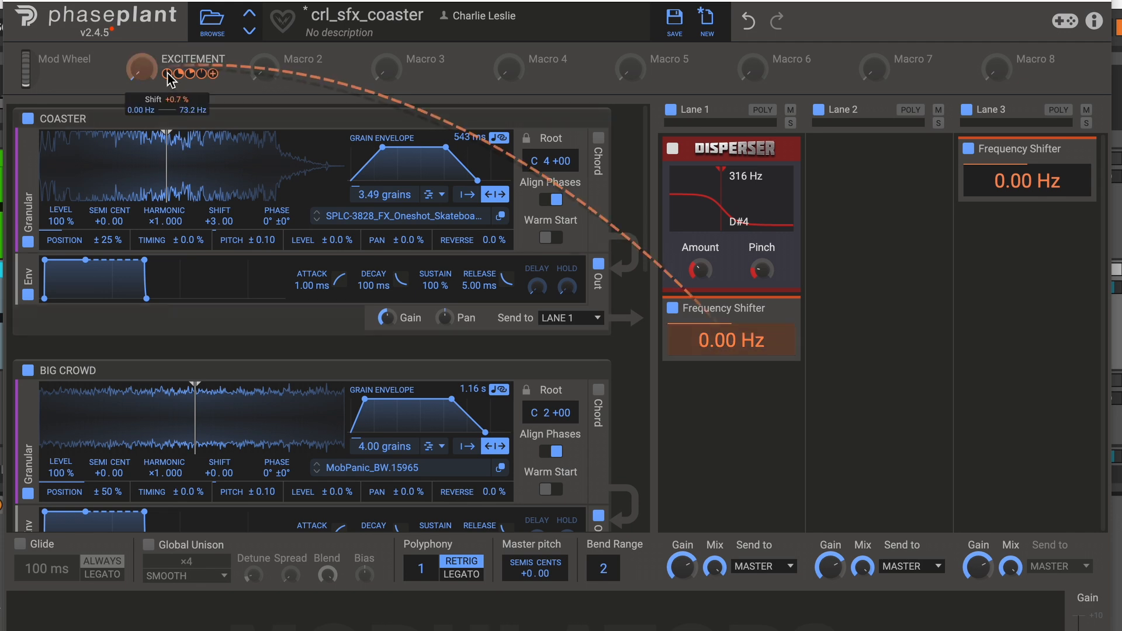